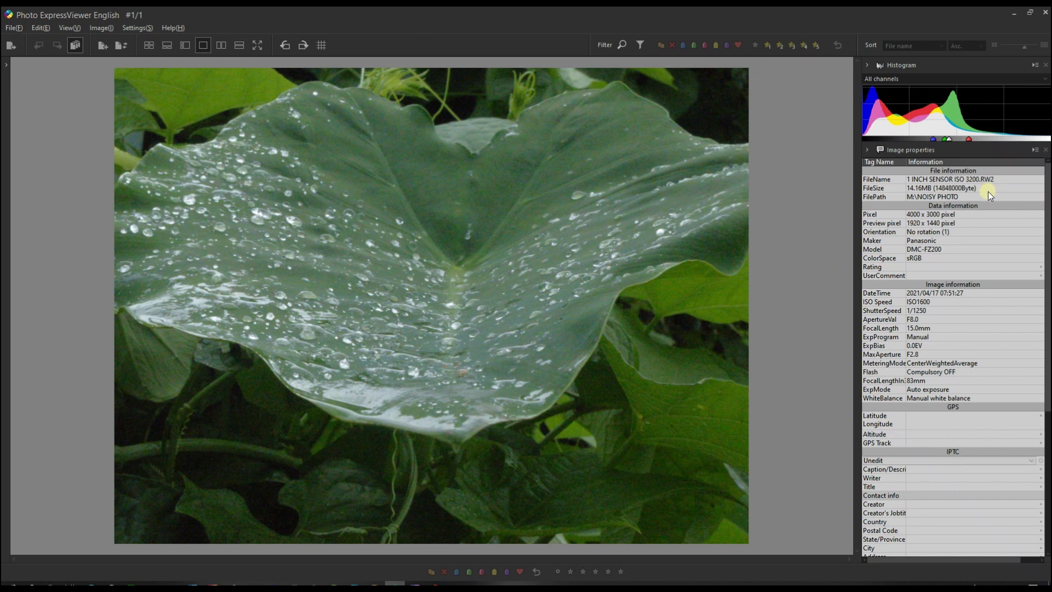
Examine the noise in the dark areas beneath the wet leaf in full-screen, magnified view.
click(949, 277)
click(842, 289)
drag(205, 441, 167, 326)
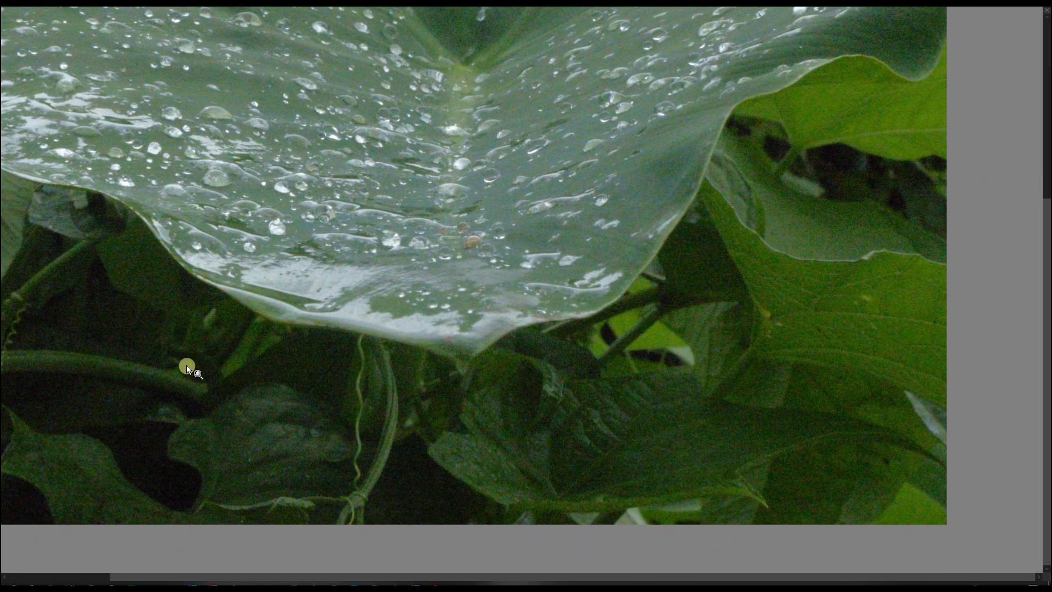
click(225, 485)
drag(225, 484, 435, 269)
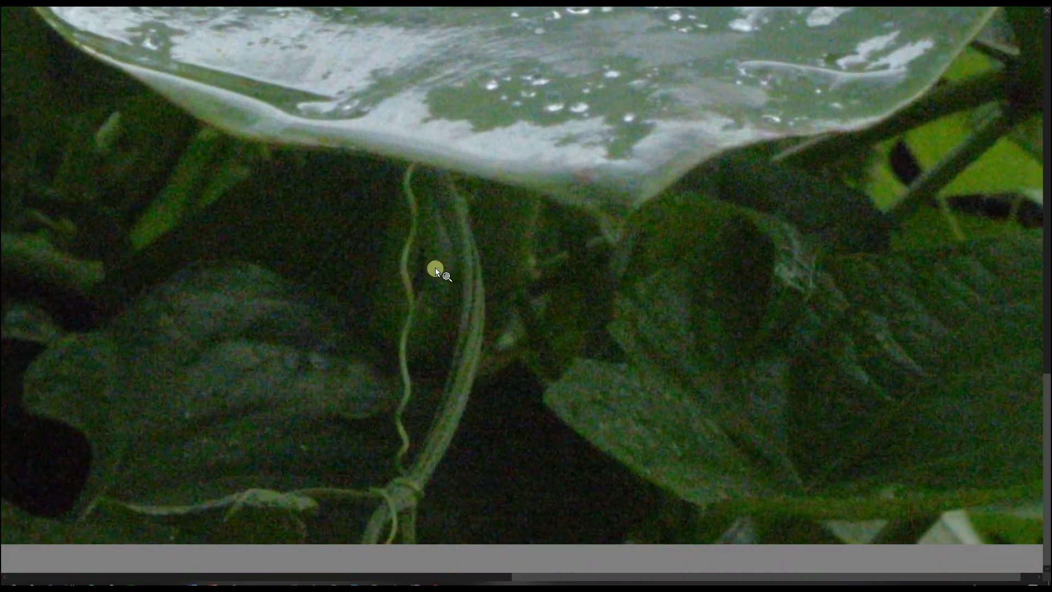
drag(191, 317, 291, 472)
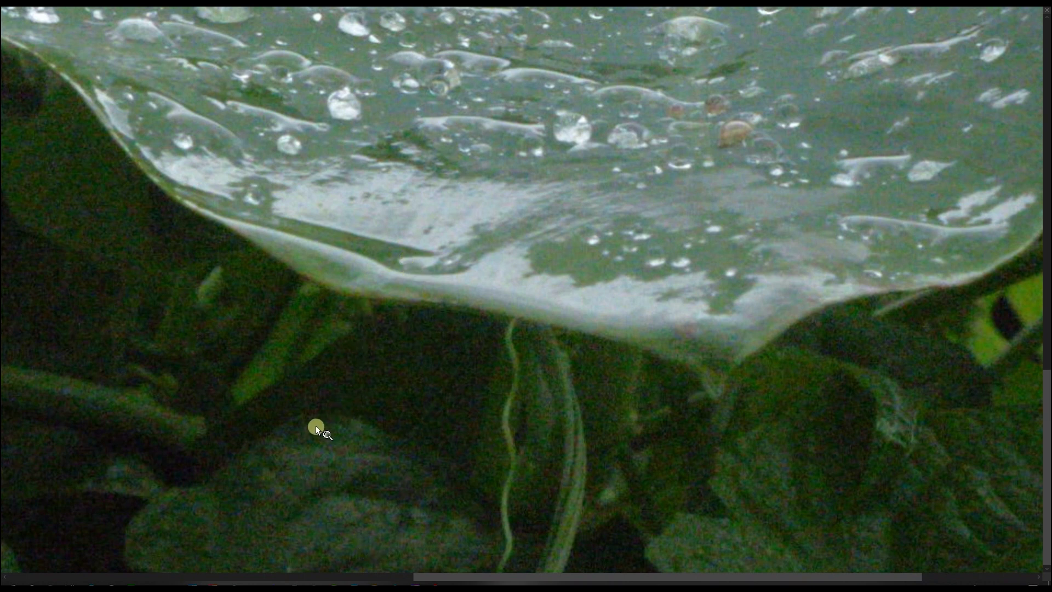
drag(330, 419, 327, 359)
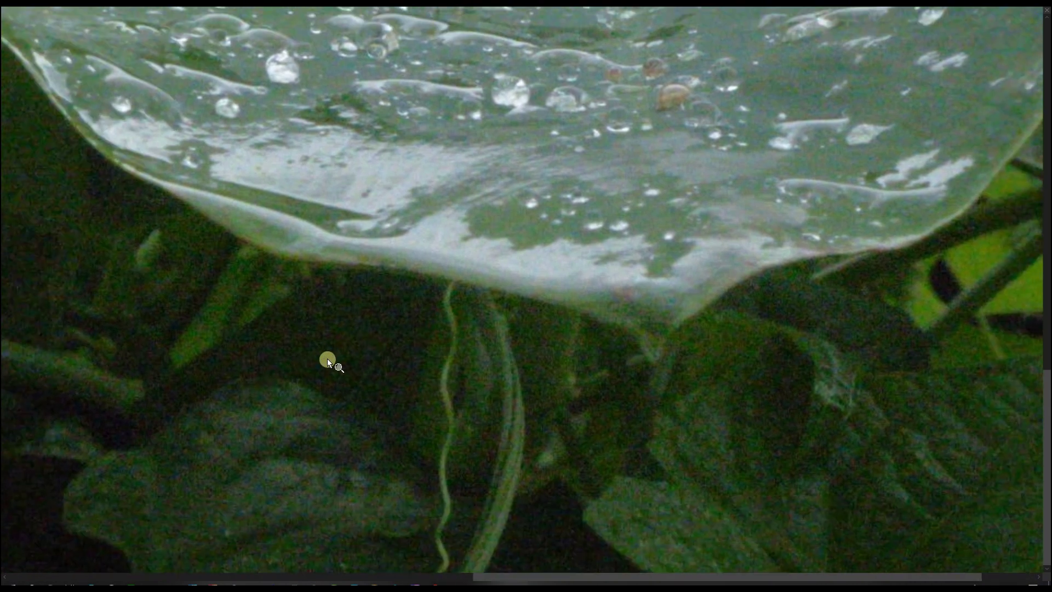
click(327, 359)
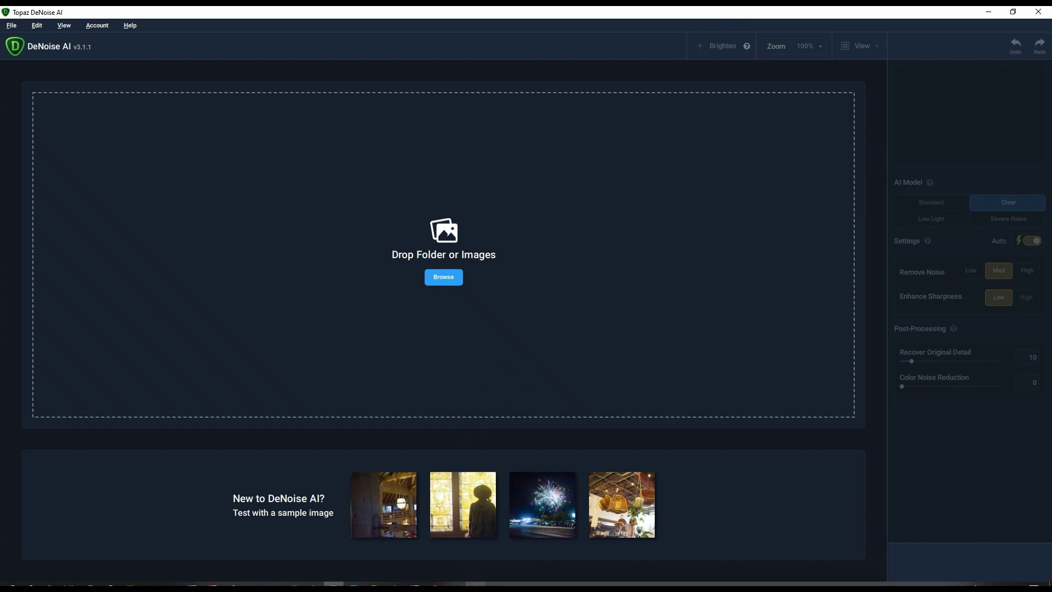
Load 1 INCH SENSOR ISO 3200.RW2 from the NOISY PHOTO folder in File Explorer into Topaz DeNoise AI.
mouse_move(455, 582)
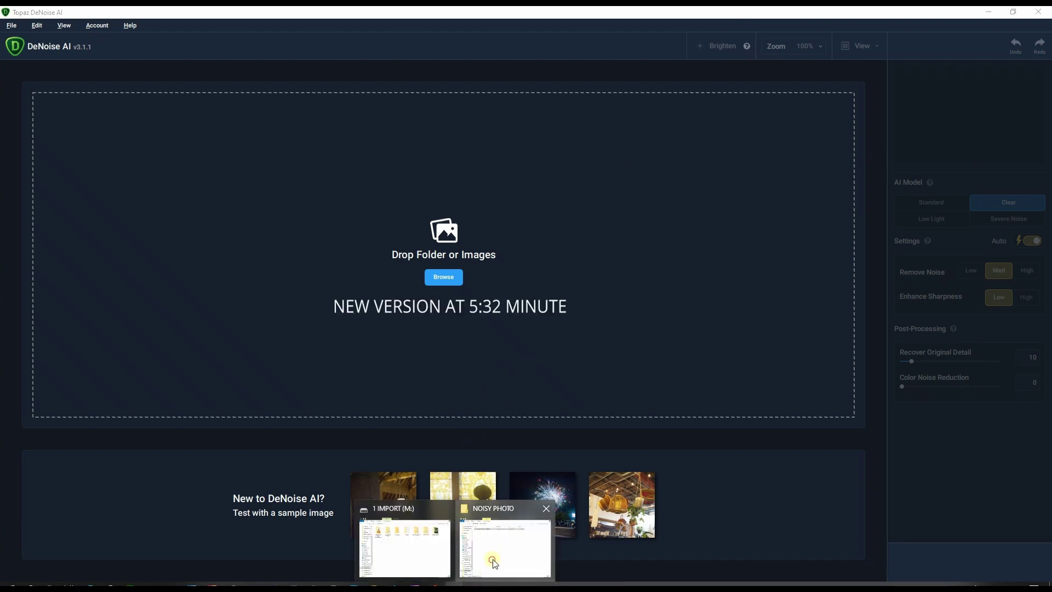
click(493, 564)
click(458, 211)
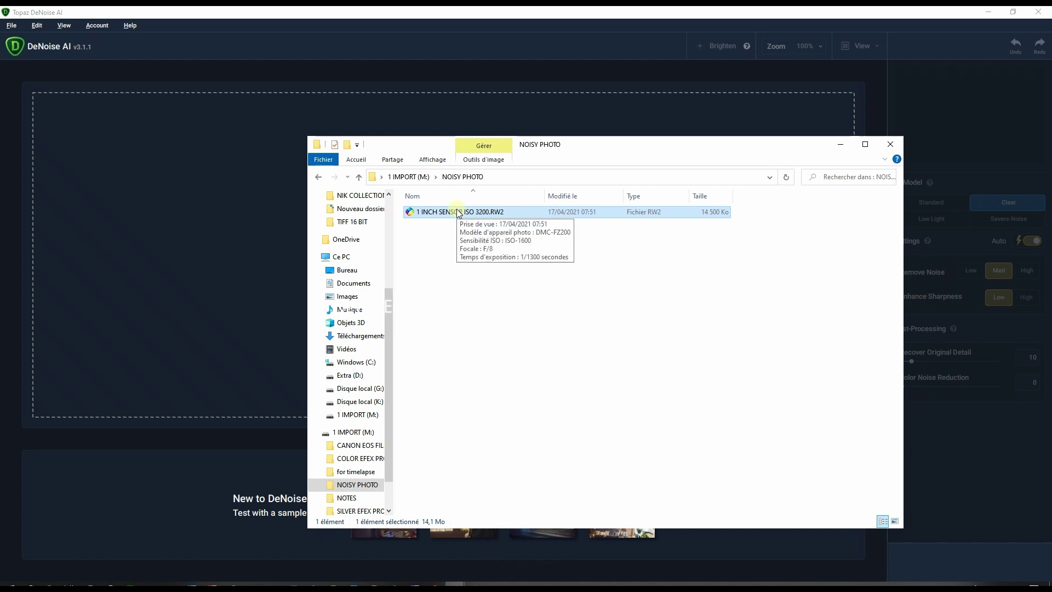
drag(570, 144, 687, 159)
drag(627, 229, 316, 255)
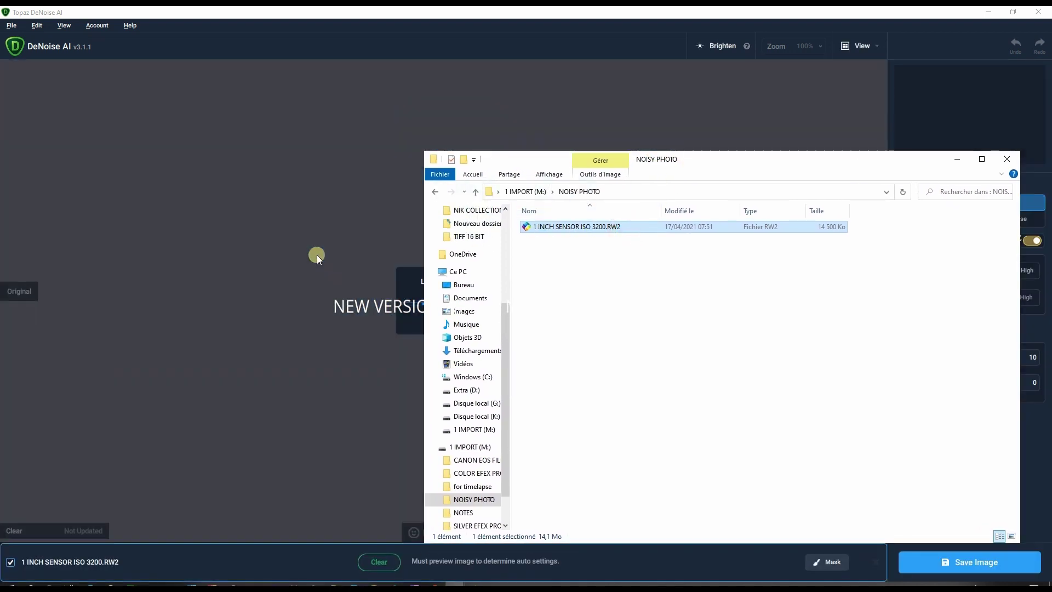
click(293, 252)
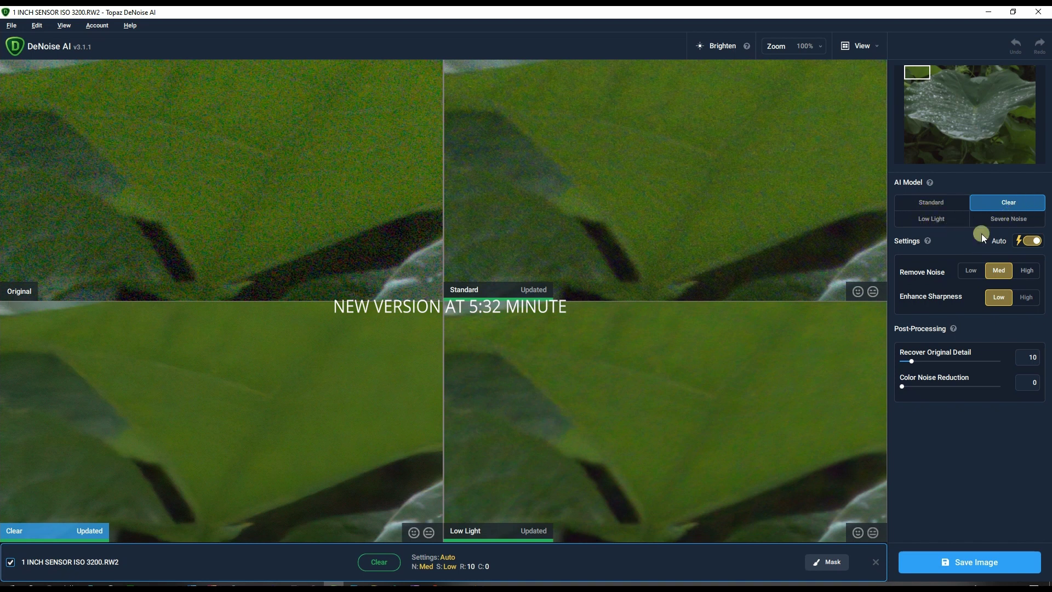
Replace the Low Light preview with the Severe Noise AI model and turn on its automatic settings, checking the water droplets.
click(665, 465)
drag(665, 465, 780, 53)
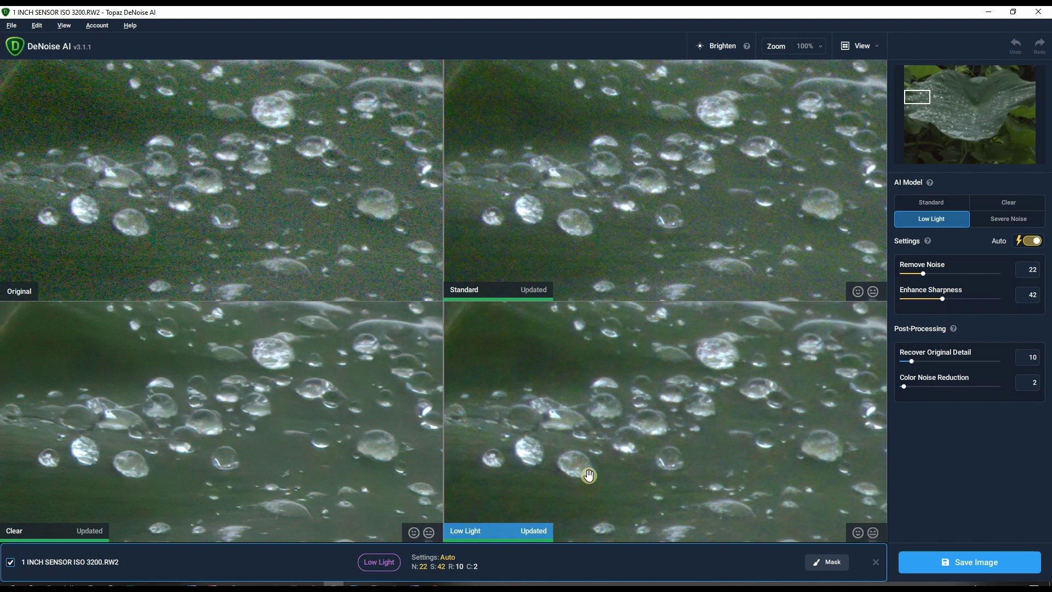
click(1019, 222)
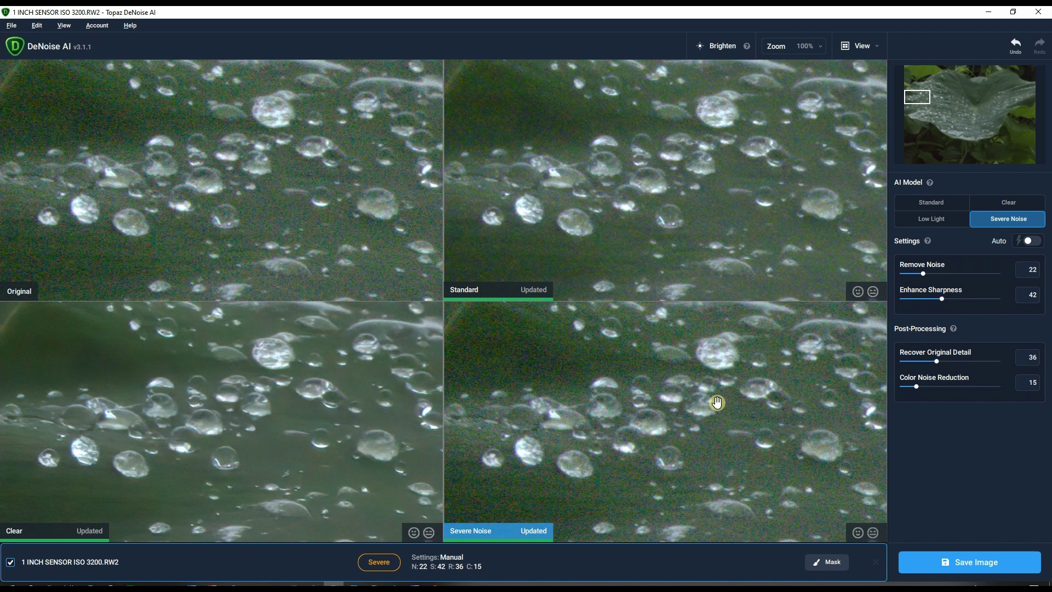
click(1026, 241)
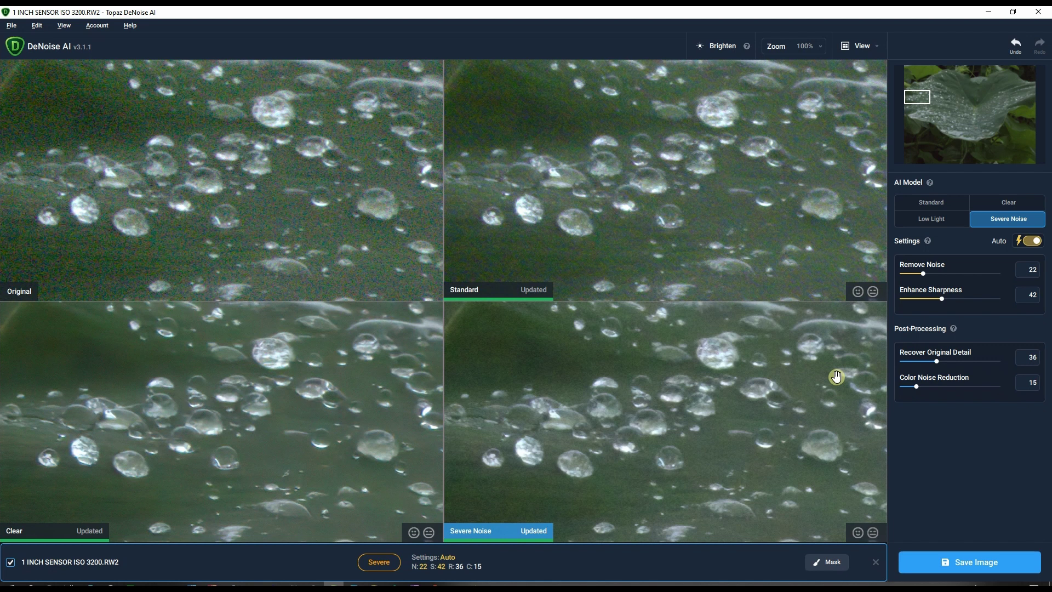
Save the denoised photo as a 16-bit TIF named "1 OLD VERSON-DeNoiseAI" in the source directory.
click(997, 563)
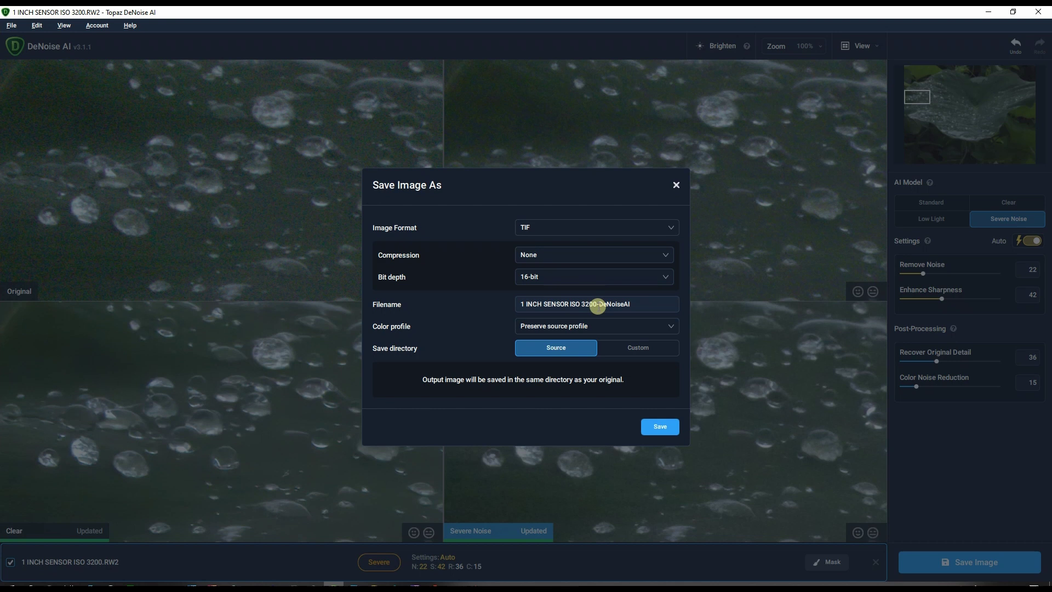
click(597, 305)
drag(597, 305, 516, 304)
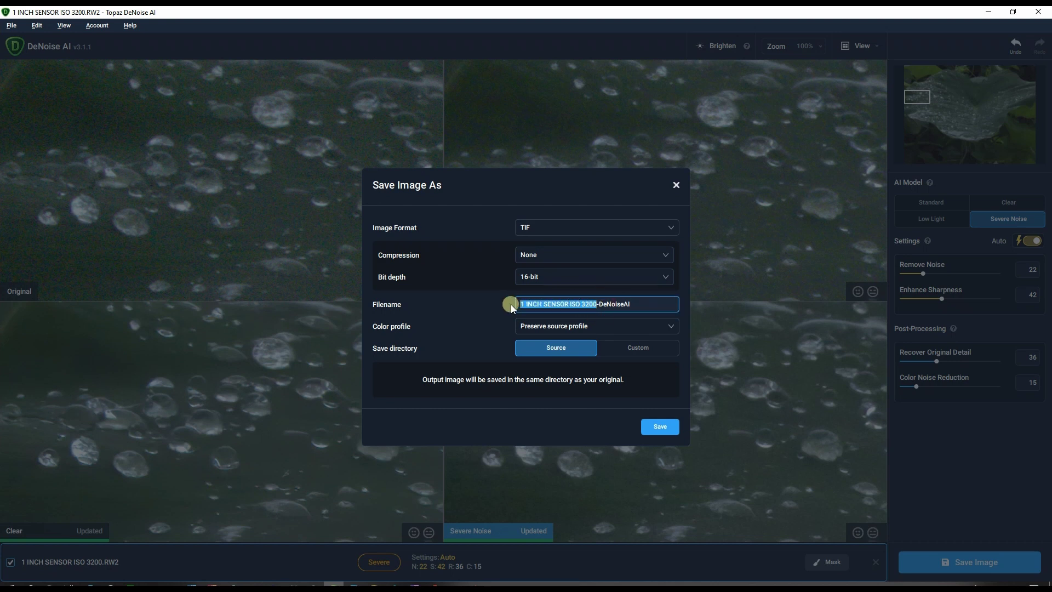
text(1 )
text(OLD VE)
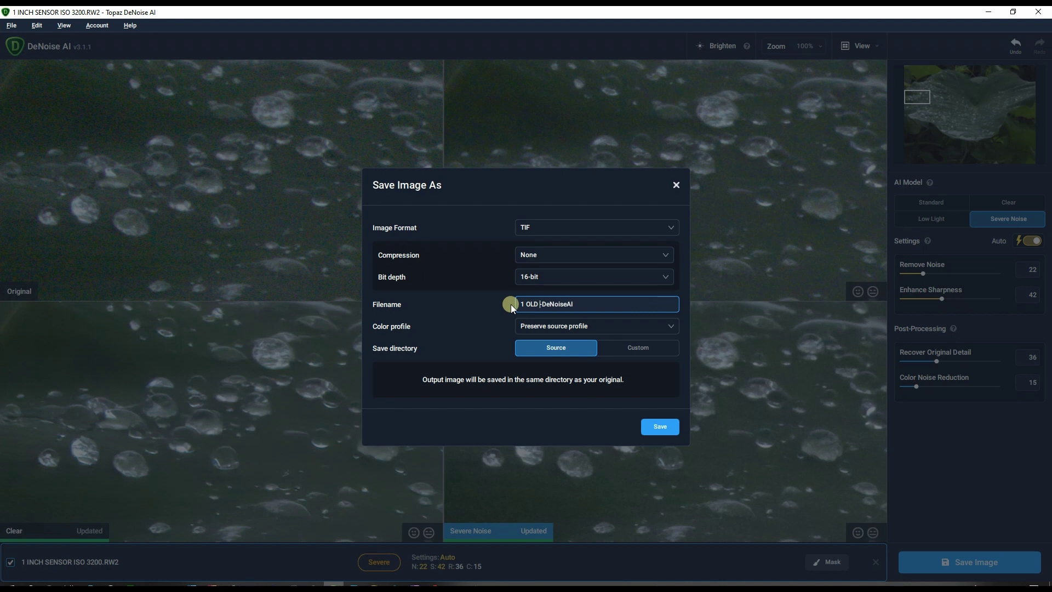
text(RSON)
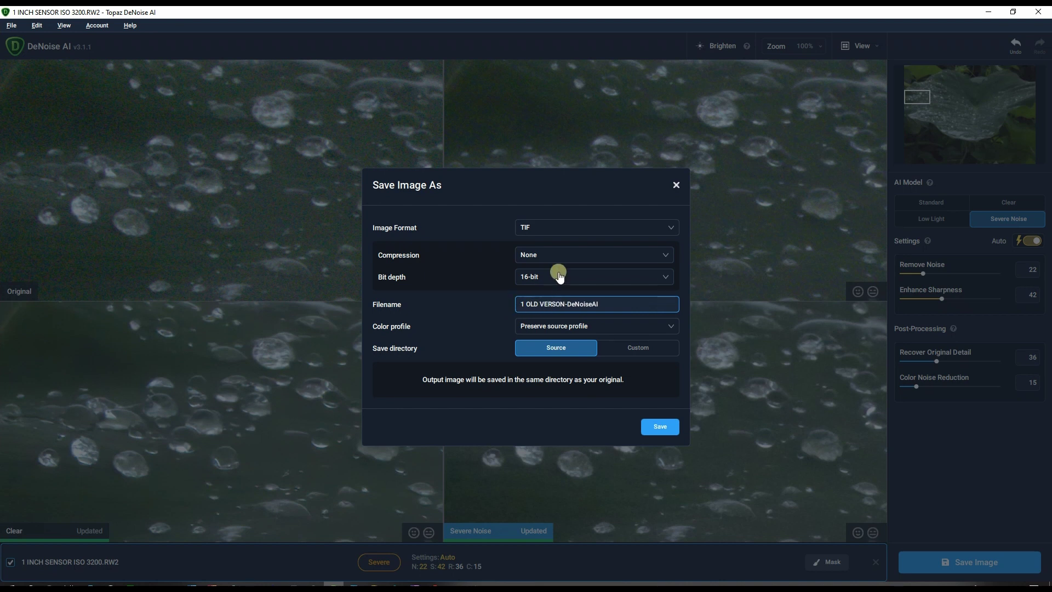
click(666, 427)
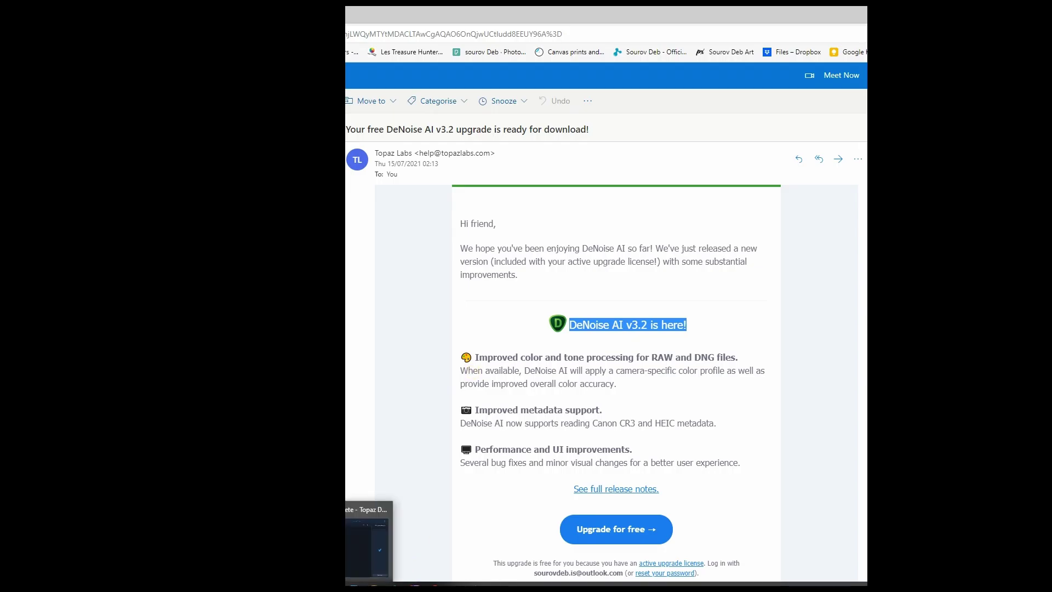
Switch to the upgraded Topaz DeNoise AI, dismiss the RAW color changes notice and check the program's version information.
click(369, 585)
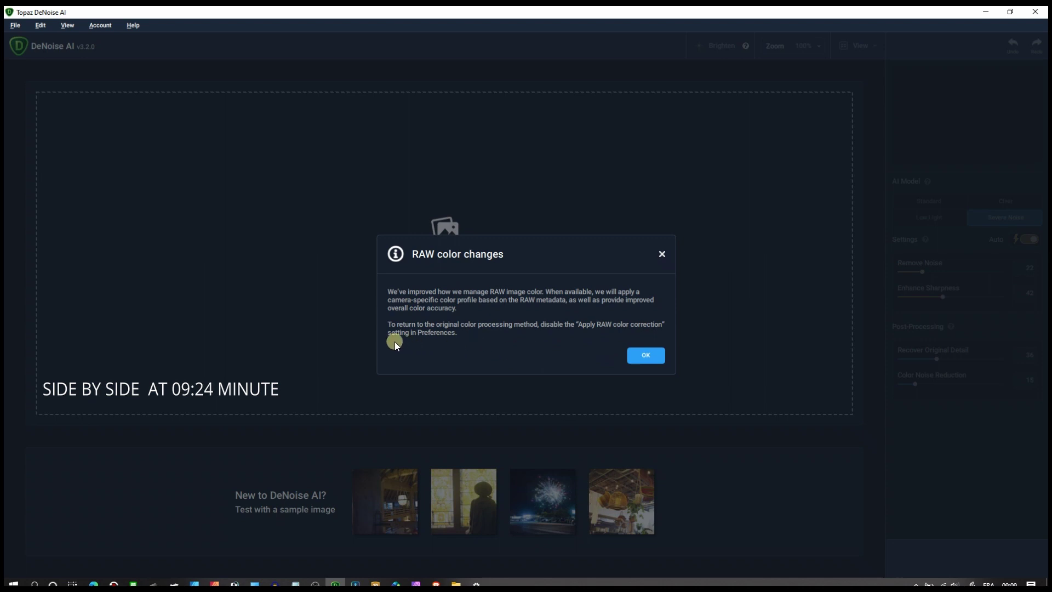
click(645, 358)
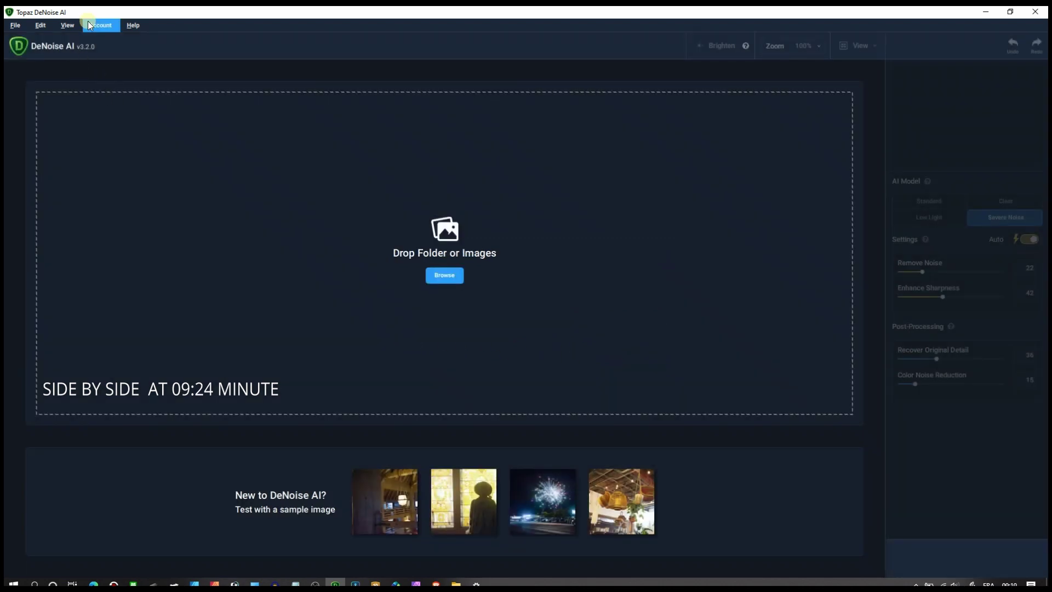
click(140, 24)
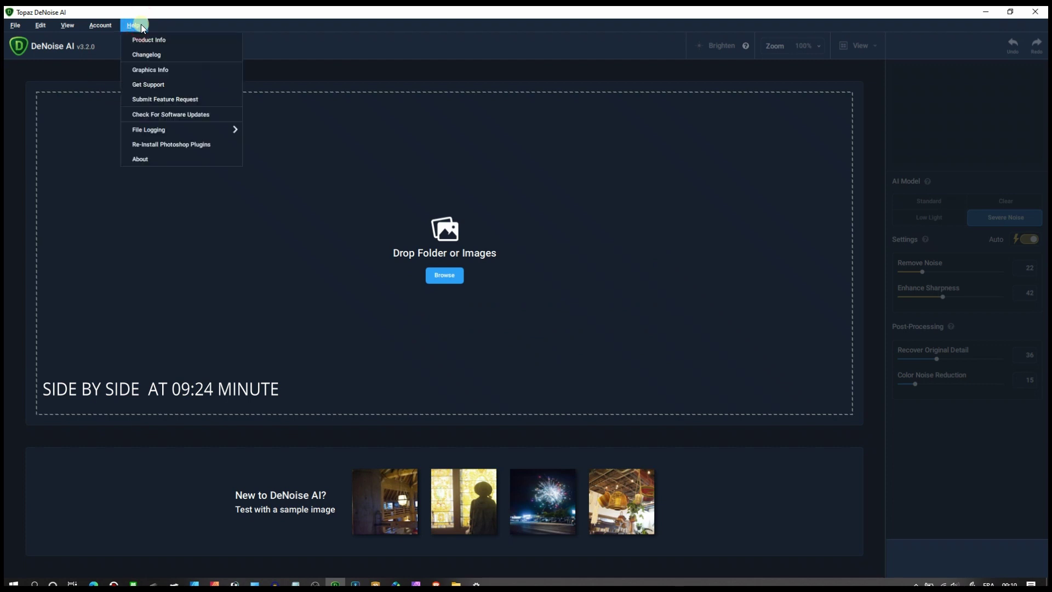
click(163, 158)
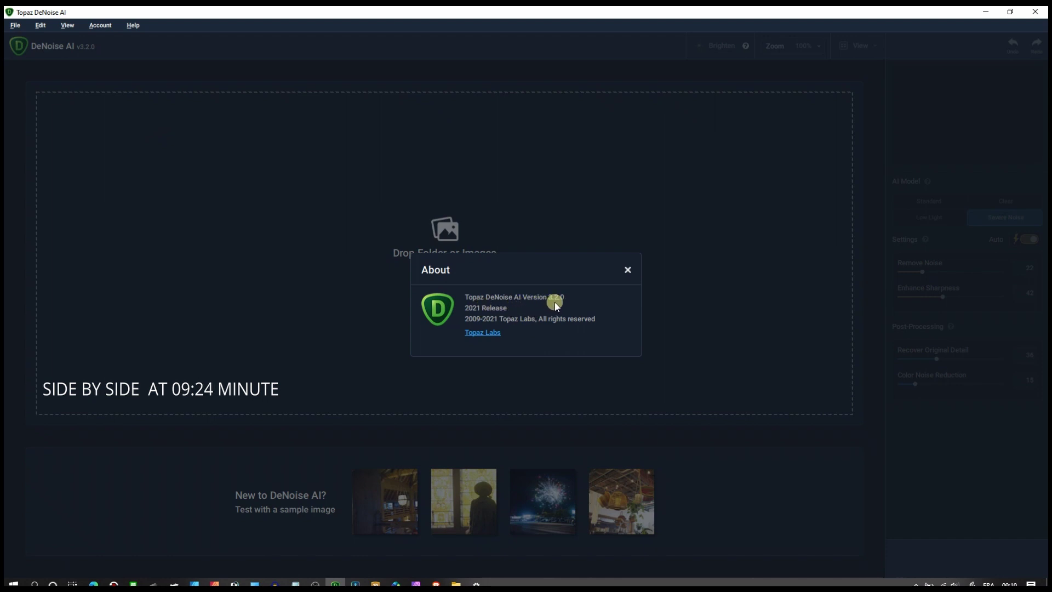
click(626, 268)
Review the preferences, including the available AI processor and allowed memory consumption options, without changing them.
click(15, 25)
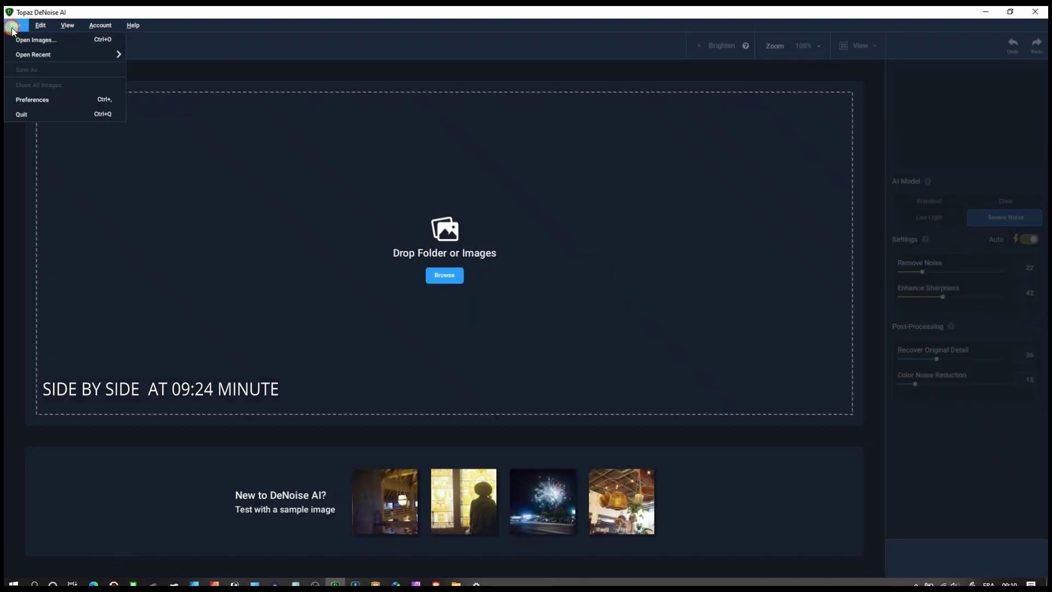
click(62, 100)
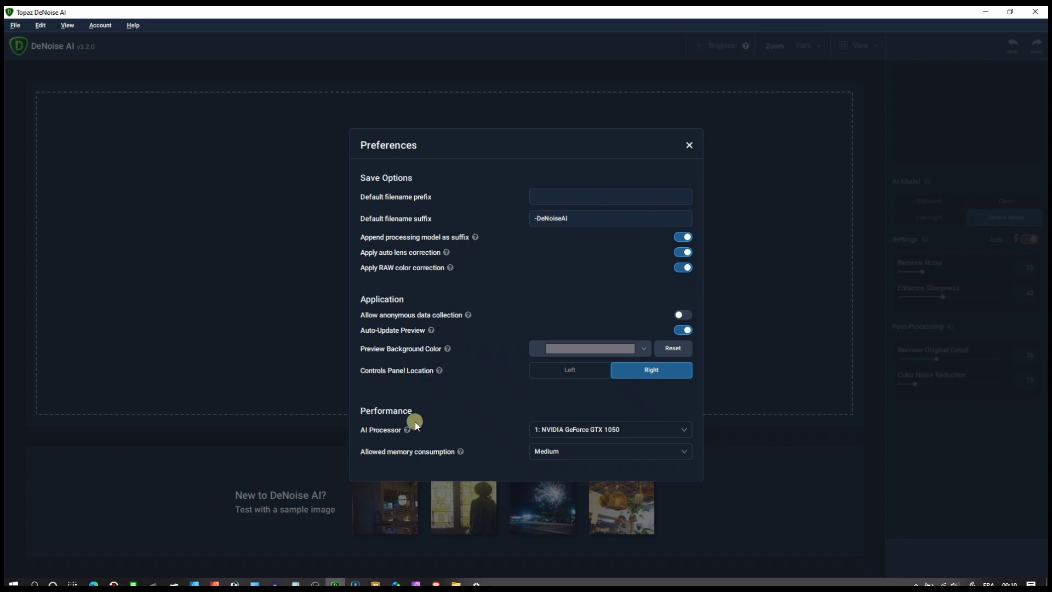
click(596, 432)
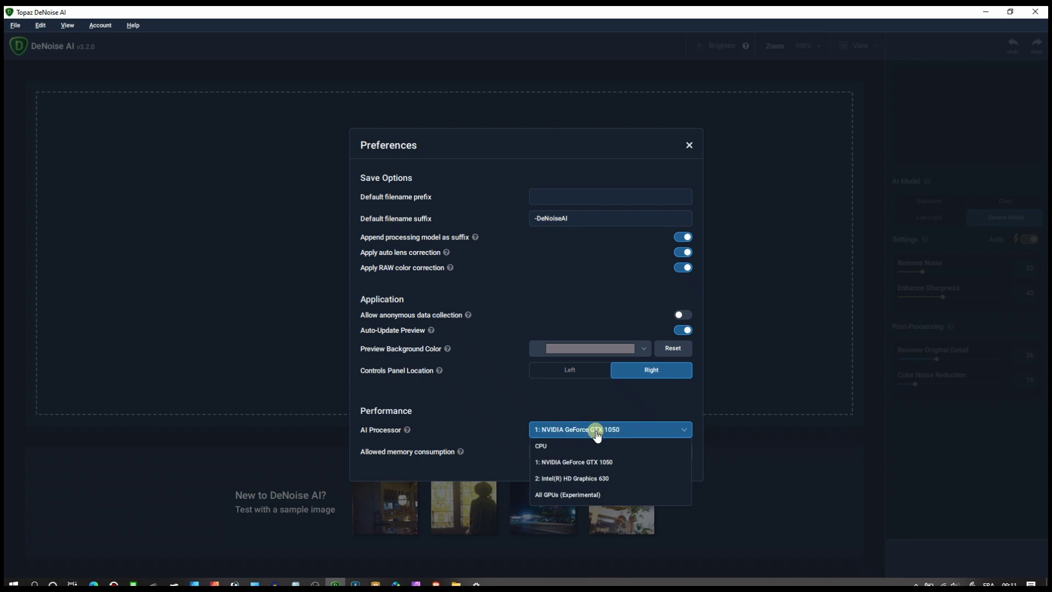
click(597, 431)
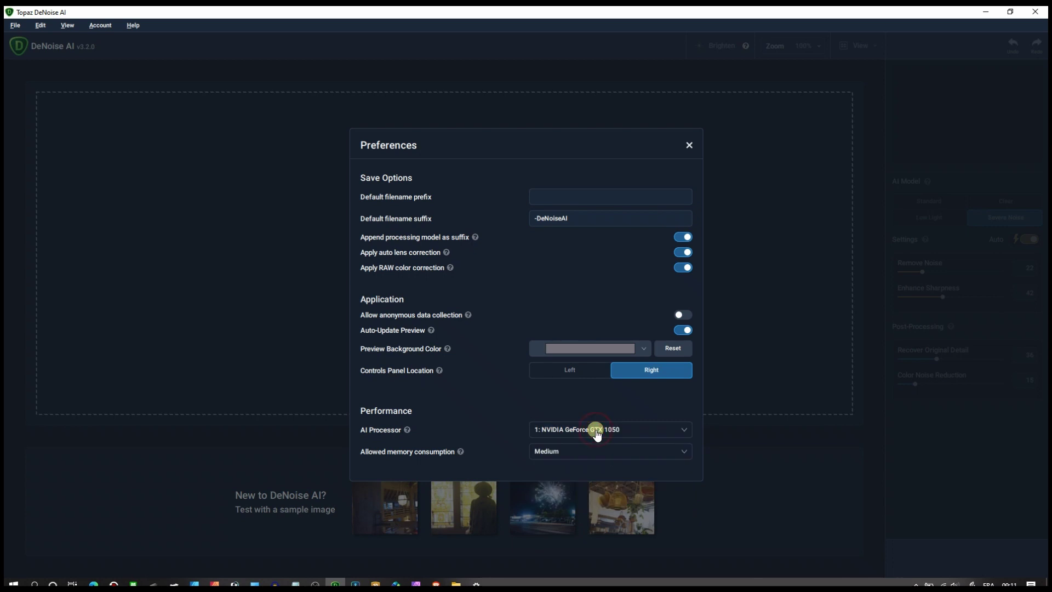
click(563, 454)
click(563, 454)
click(689, 144)
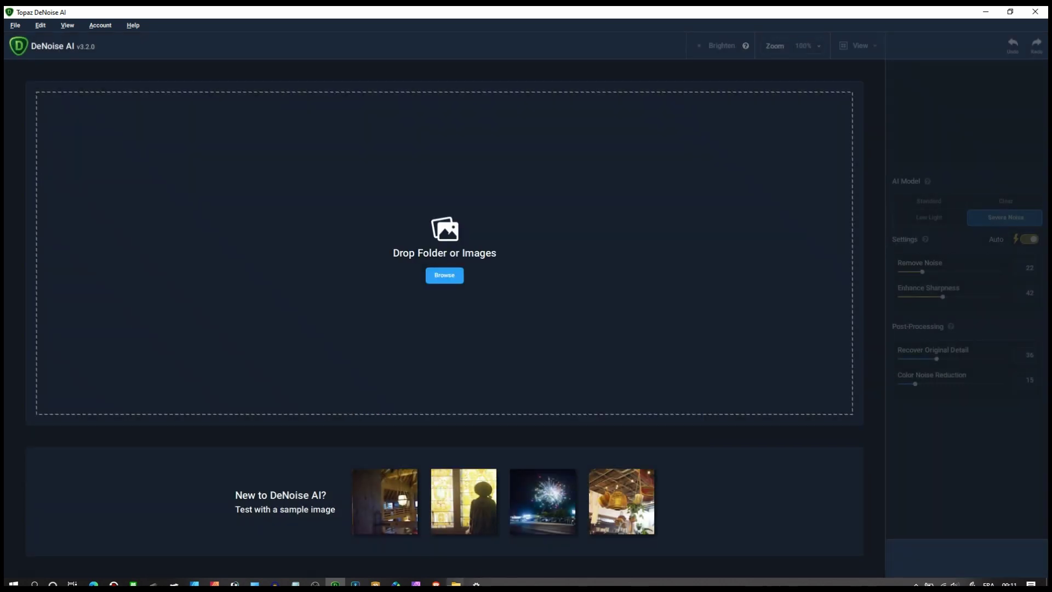
Load 1 INCH SENSOR ISO 3200.RW2 from the NOISY PHOTO folder in File Explorer into the upgraded DeNoise AI.
mouse_move(457, 582)
click(512, 553)
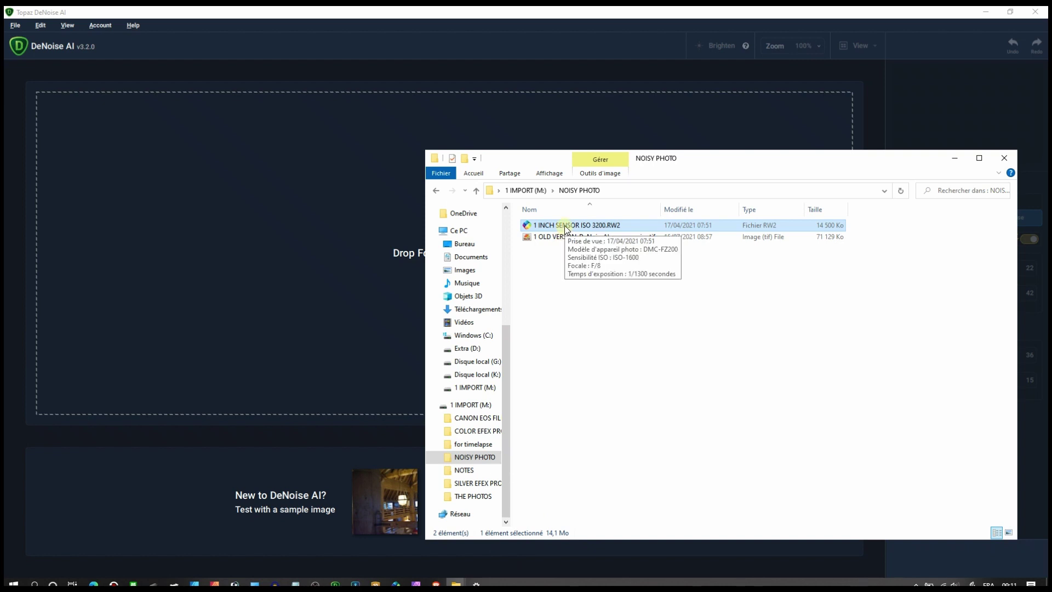
drag(564, 224, 336, 236)
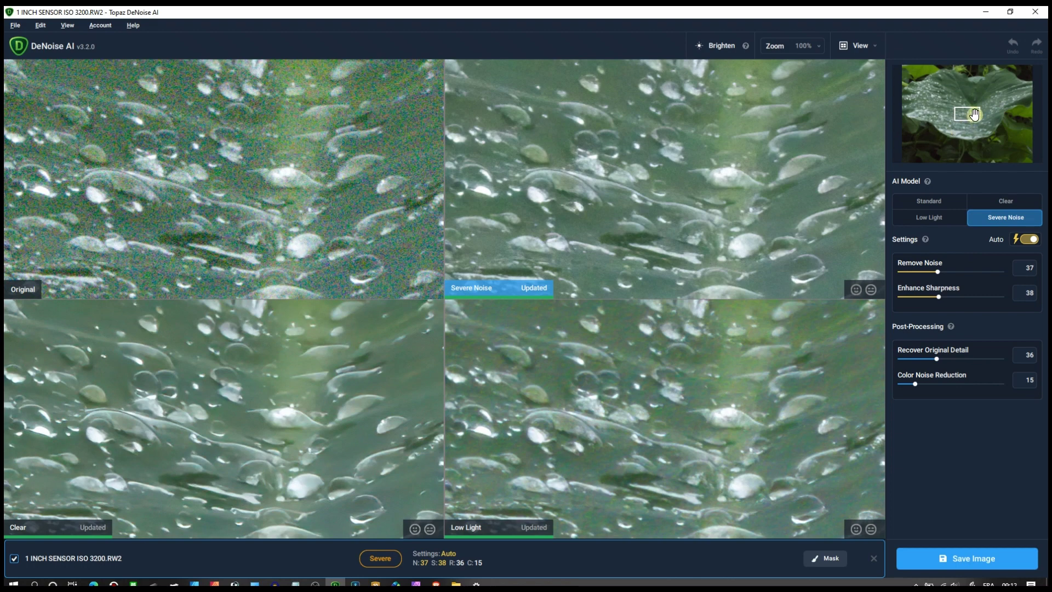
Compare the AI model previews along the leaf's lower edge and choose the Severe Noise model.
drag(974, 114, 968, 141)
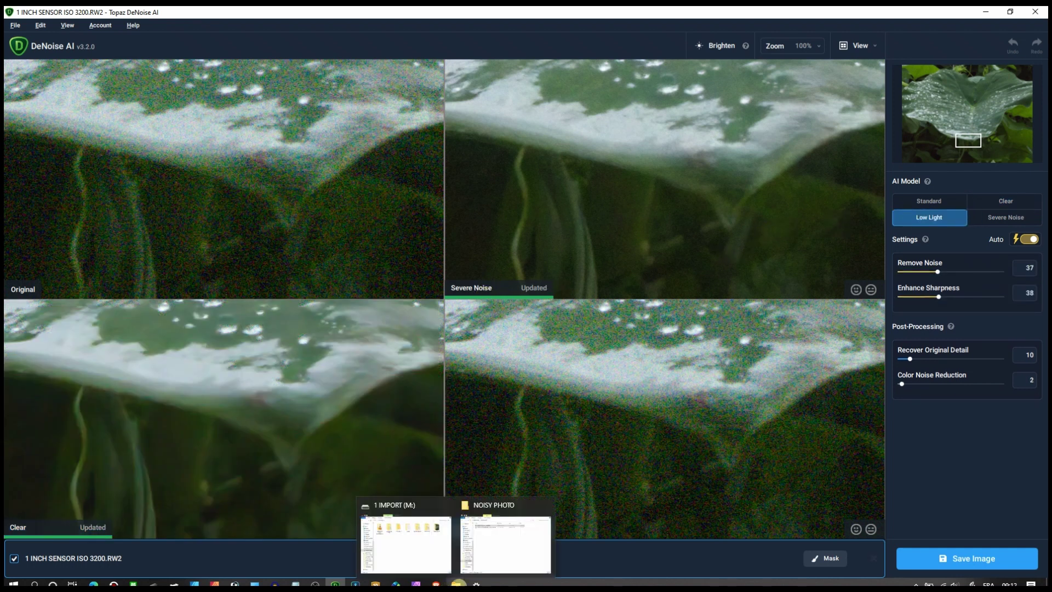
click(598, 241)
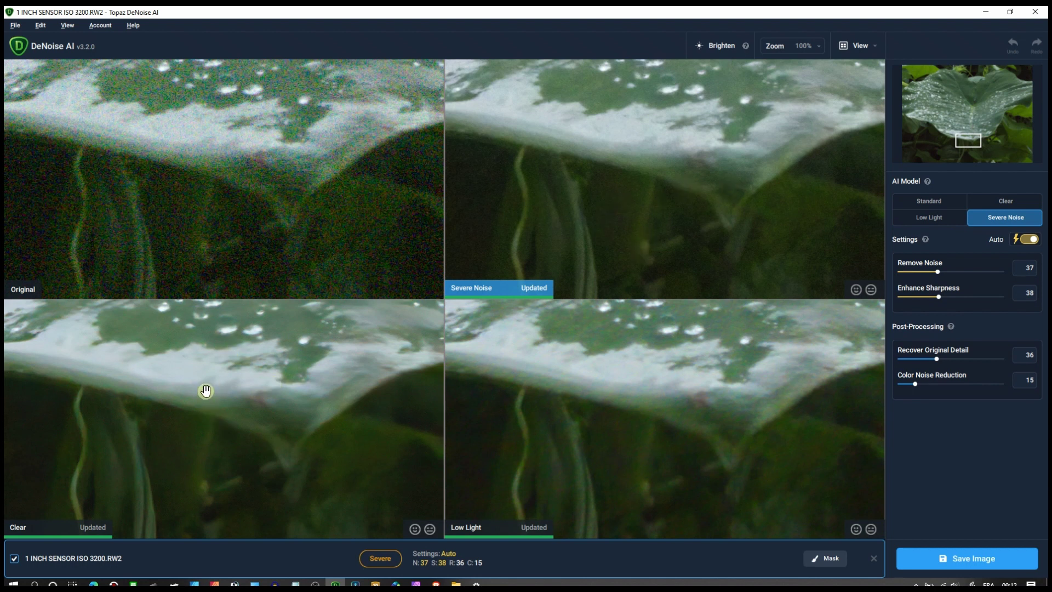
drag(207, 391, 193, 498)
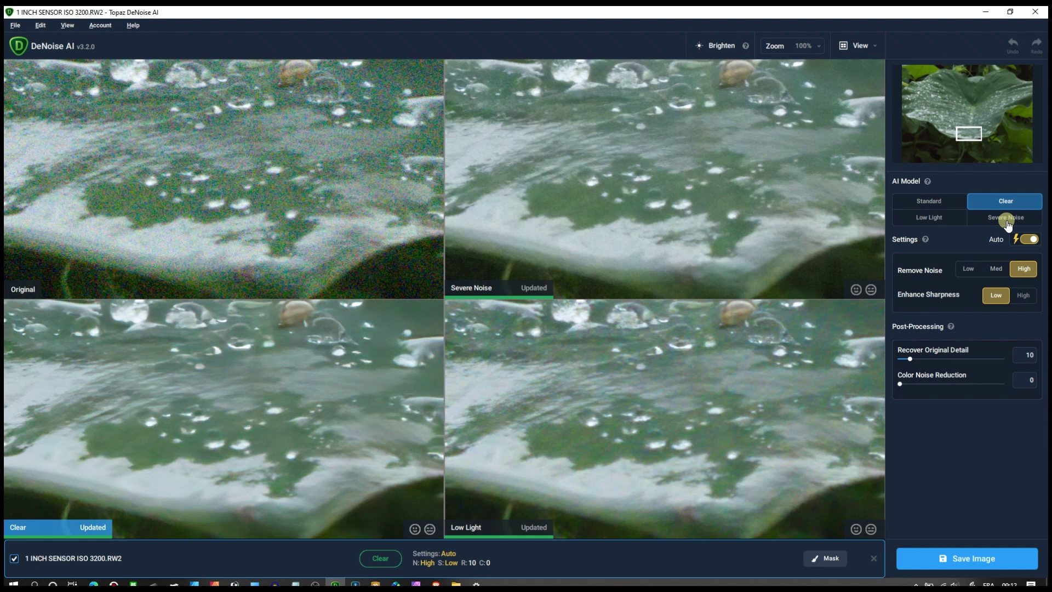
click(700, 235)
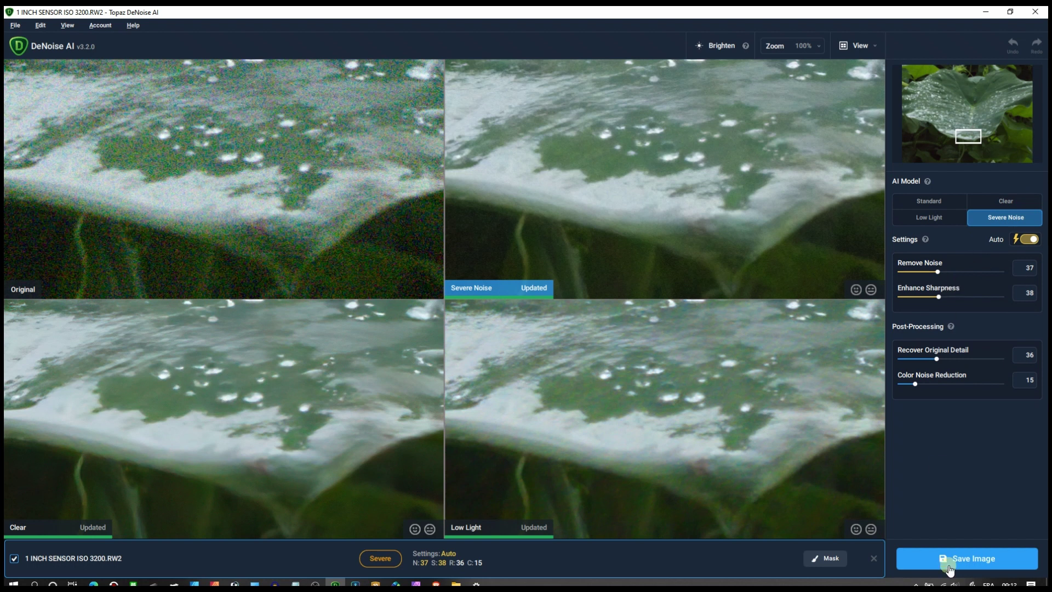
Save the denoised image as a 16-bit TIF named 2 NEW VERSION in the original's directory.
click(994, 555)
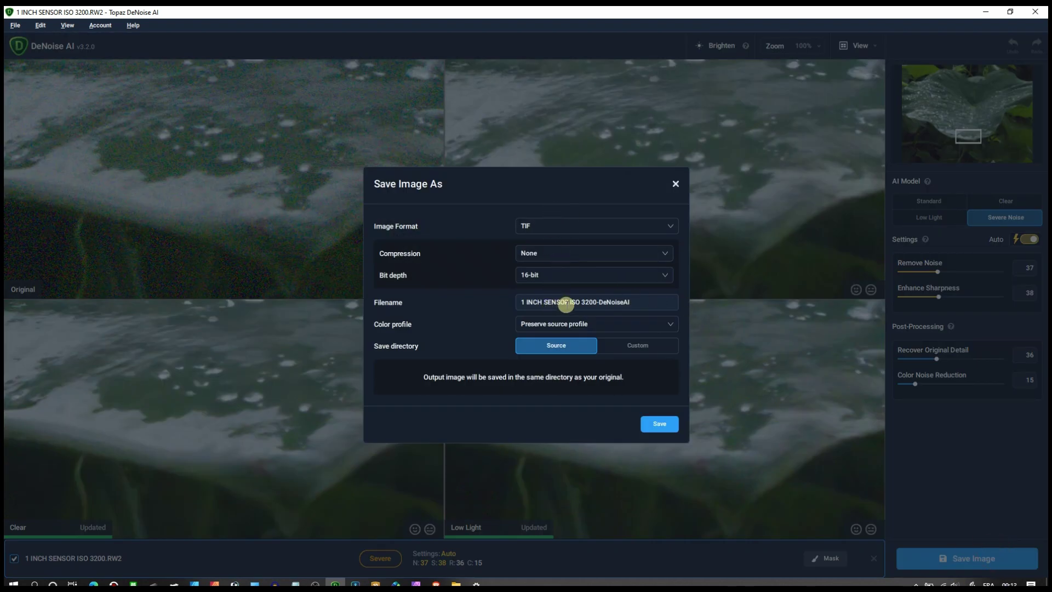
drag(641, 303, 518, 302)
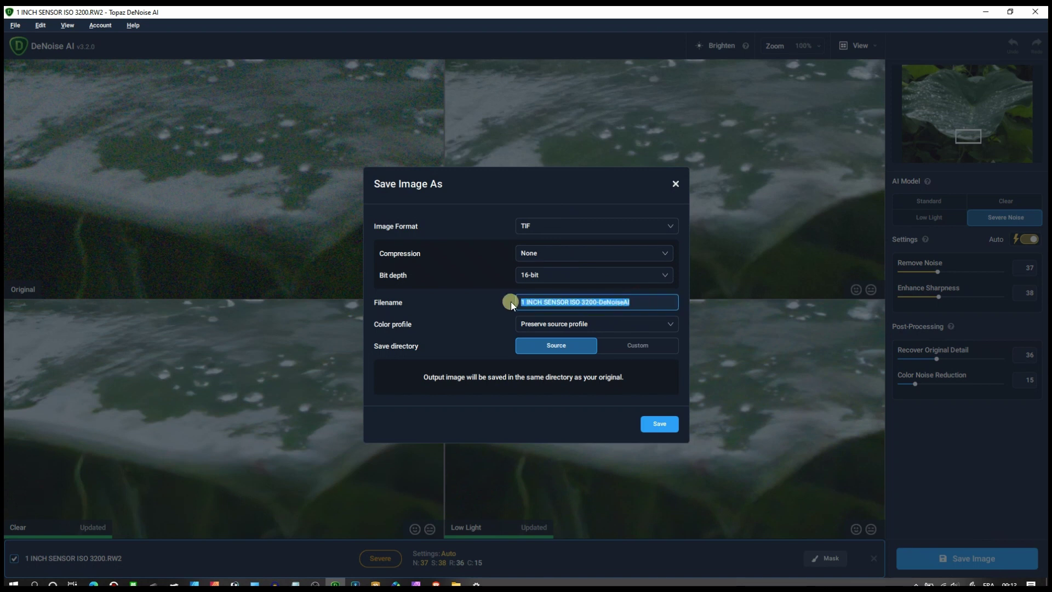
text(2)
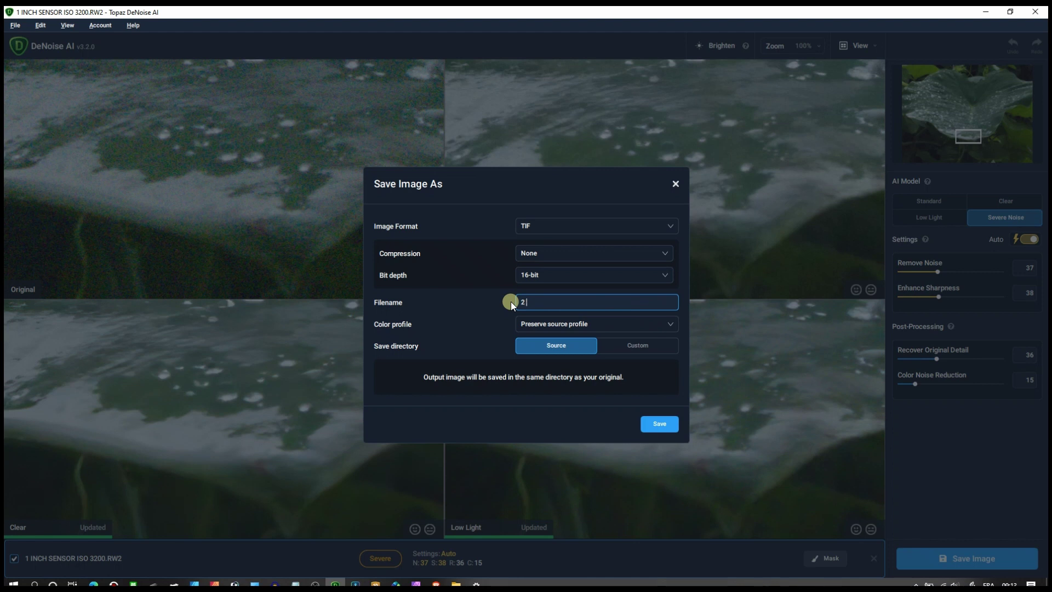
text( NEW VERSION)
click(656, 429)
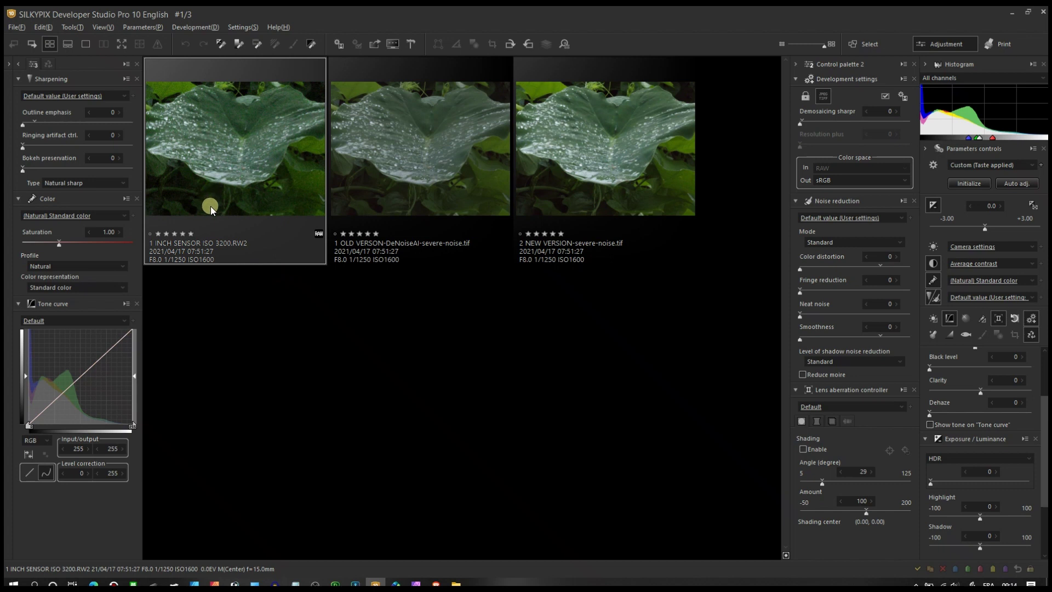
In SILKYPIX Developer Studio Pro 10, compare the thumbnails of the original RW2 and the old-version and new-version DeNoise AI TIFs.
click(388, 183)
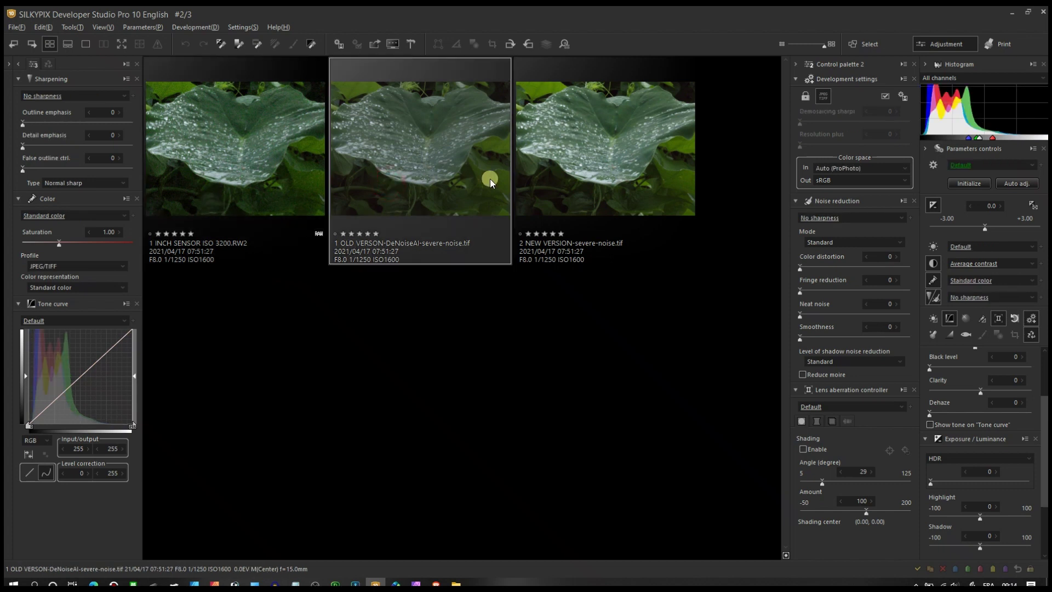
click(577, 182)
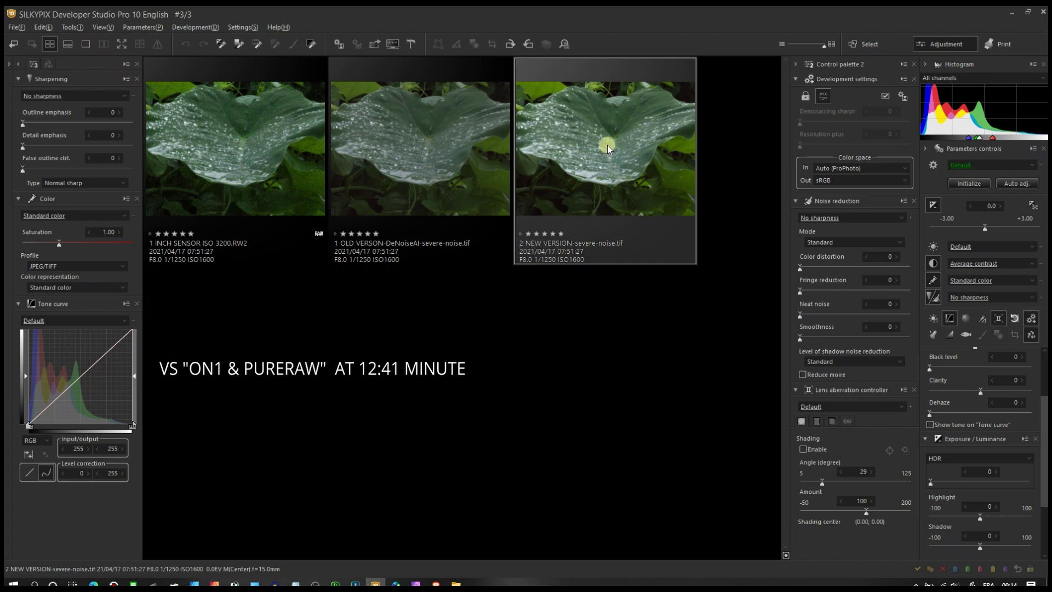
click(394, 208)
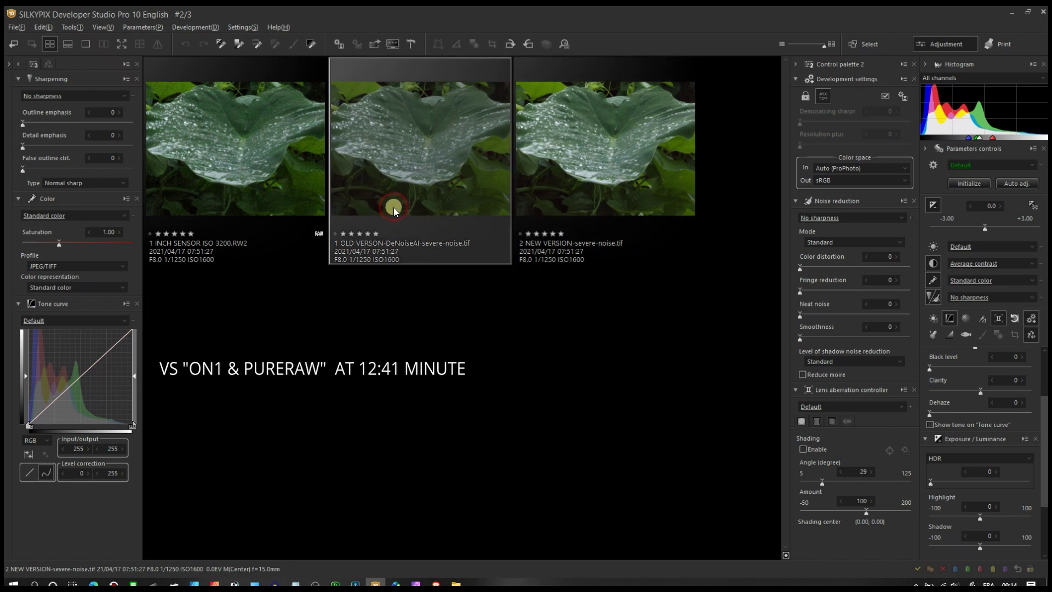
click(598, 189)
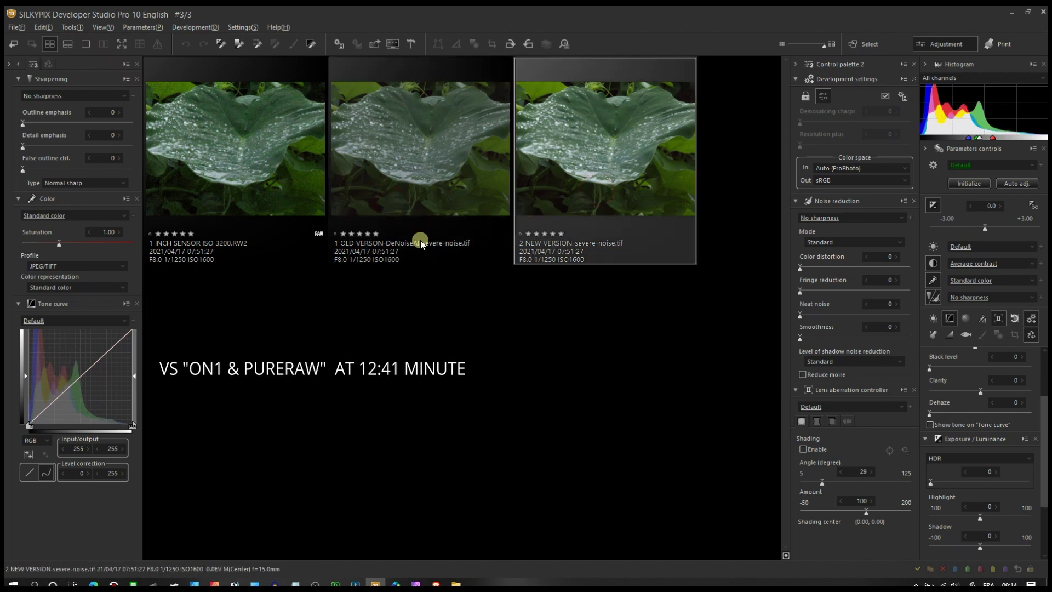
click(394, 173)
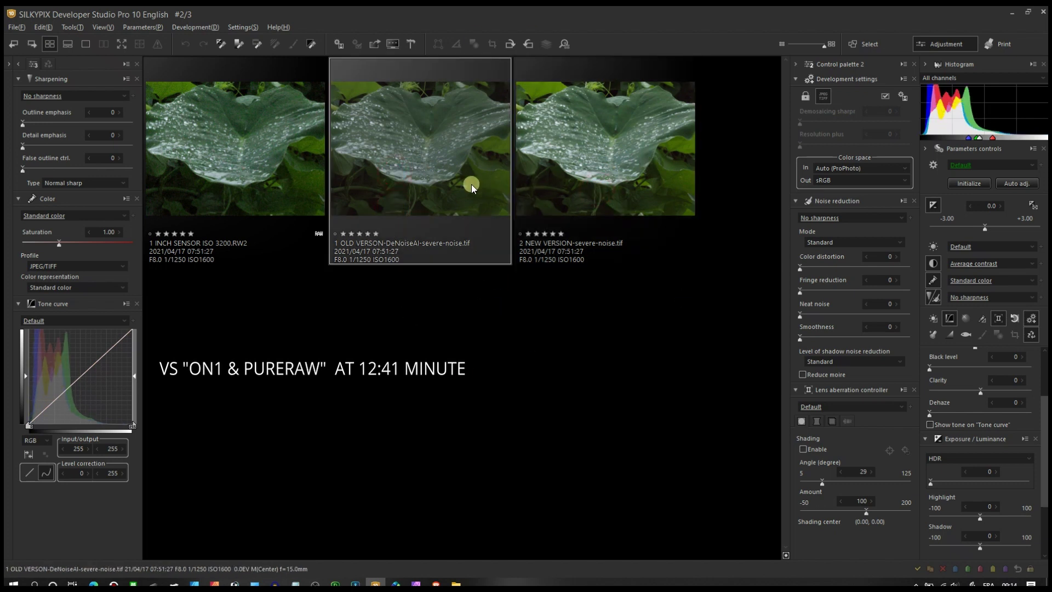
click(220, 206)
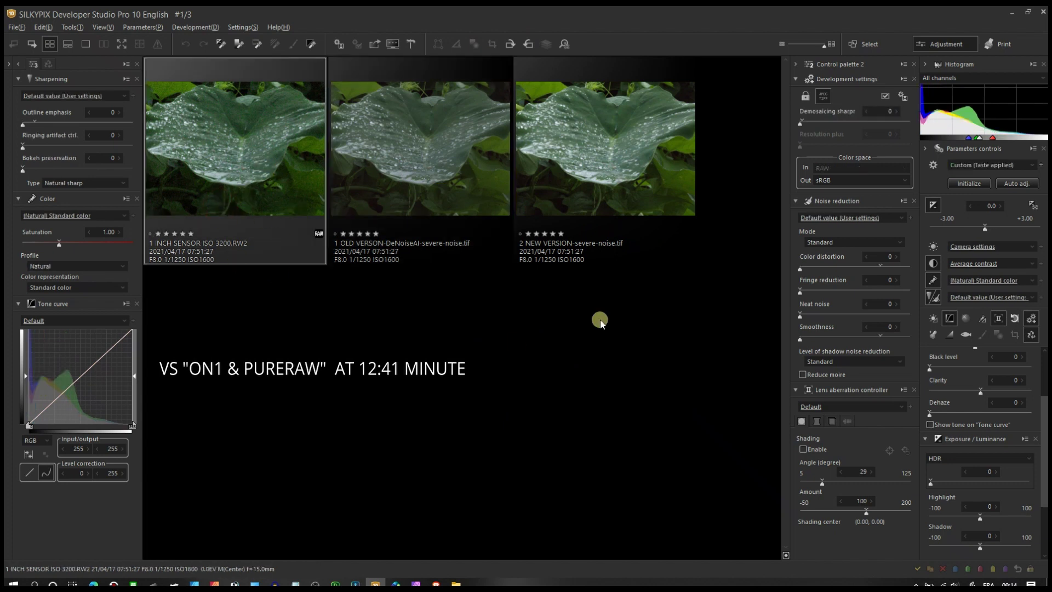
click(607, 193)
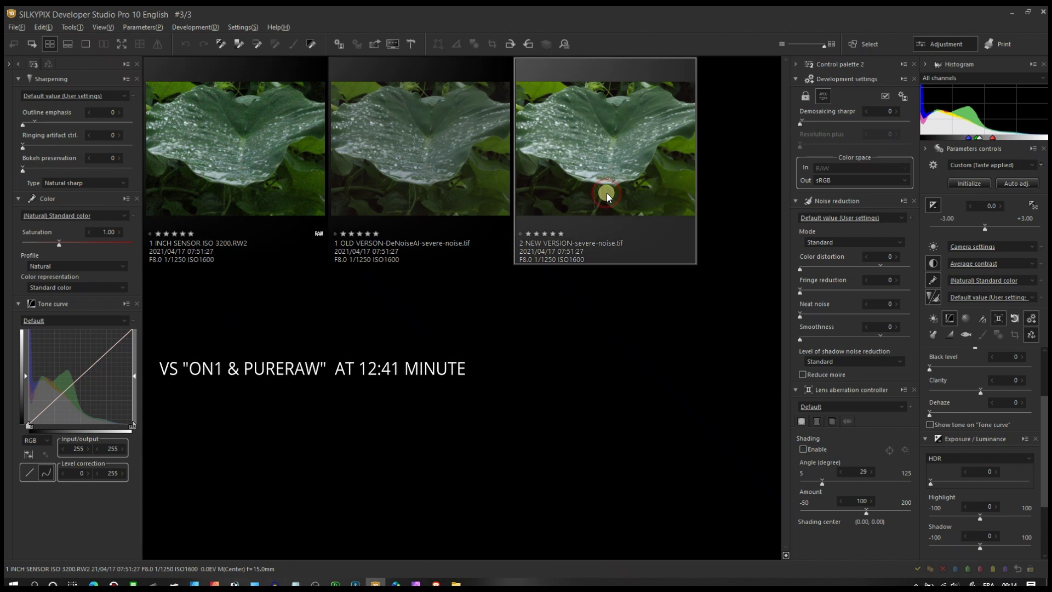
click(439, 194)
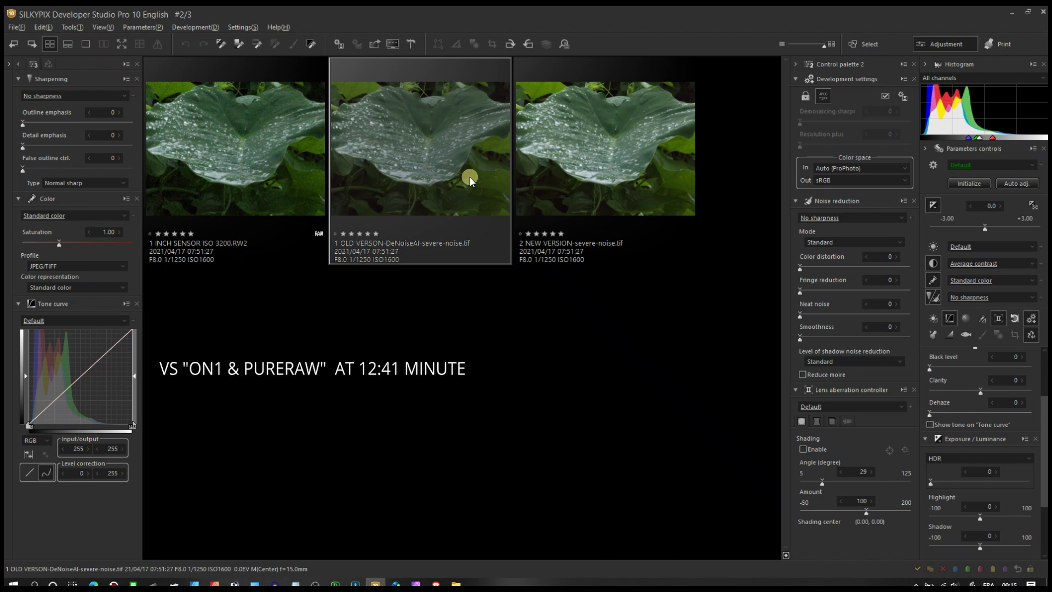
Collapse the adjustment, control palette and histogram panels on both sides to enlarge the image area.
click(18, 65)
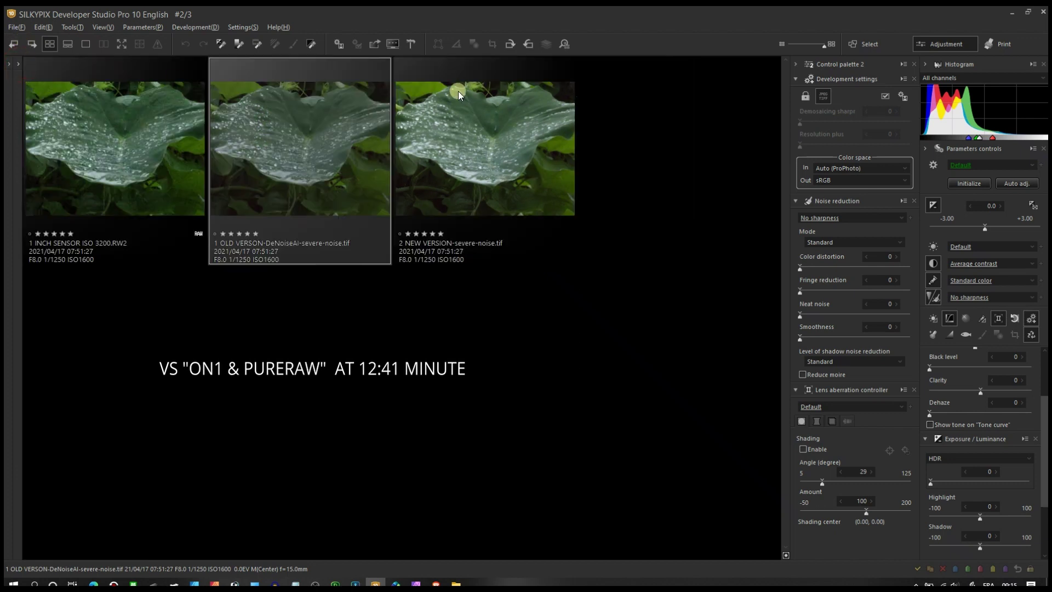
click(794, 67)
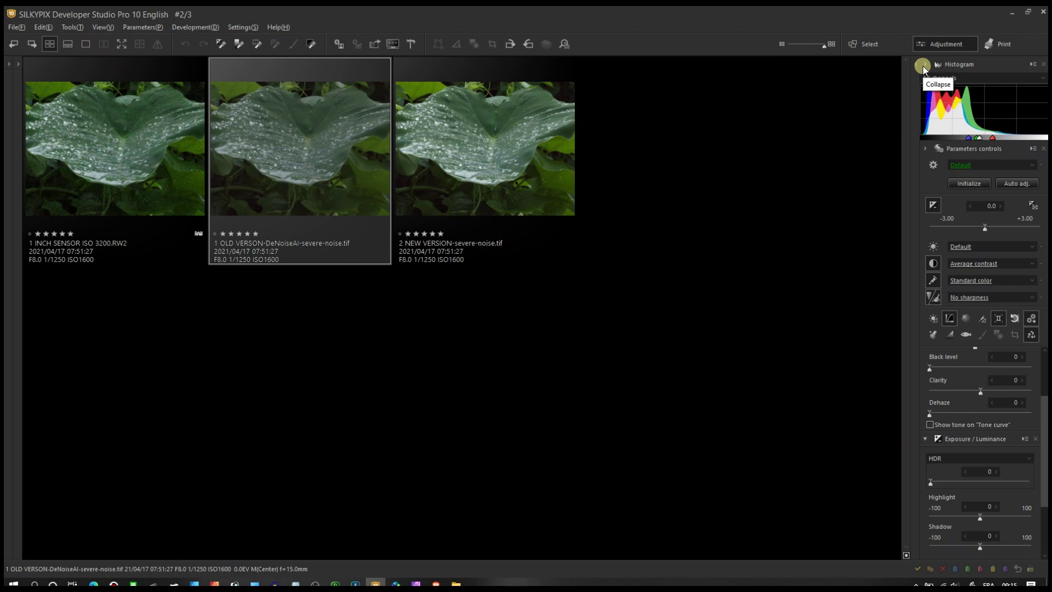
click(929, 64)
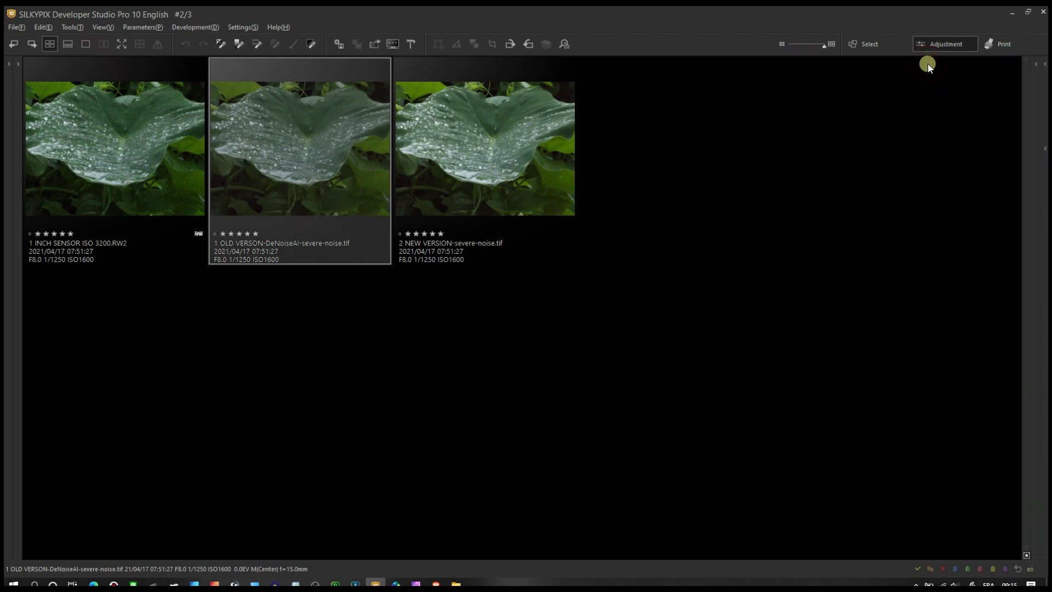
Open 1 INCH SENSOR ISO 3200.RW2 in single preview, magnify the leaf's lower edge and split the preview into two side-by-side panes.
click(71, 196)
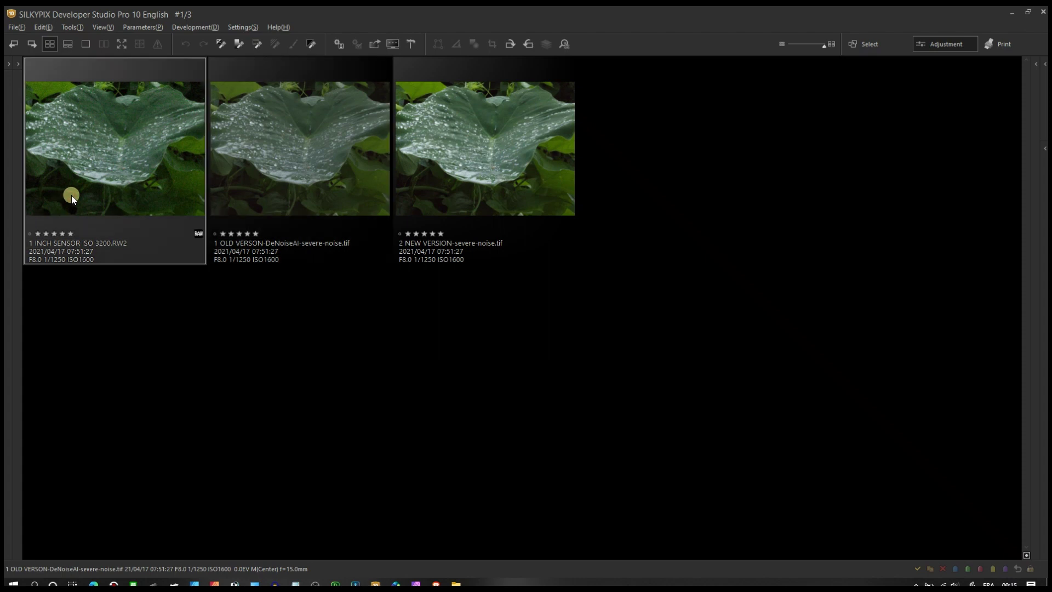
double_click(71, 196)
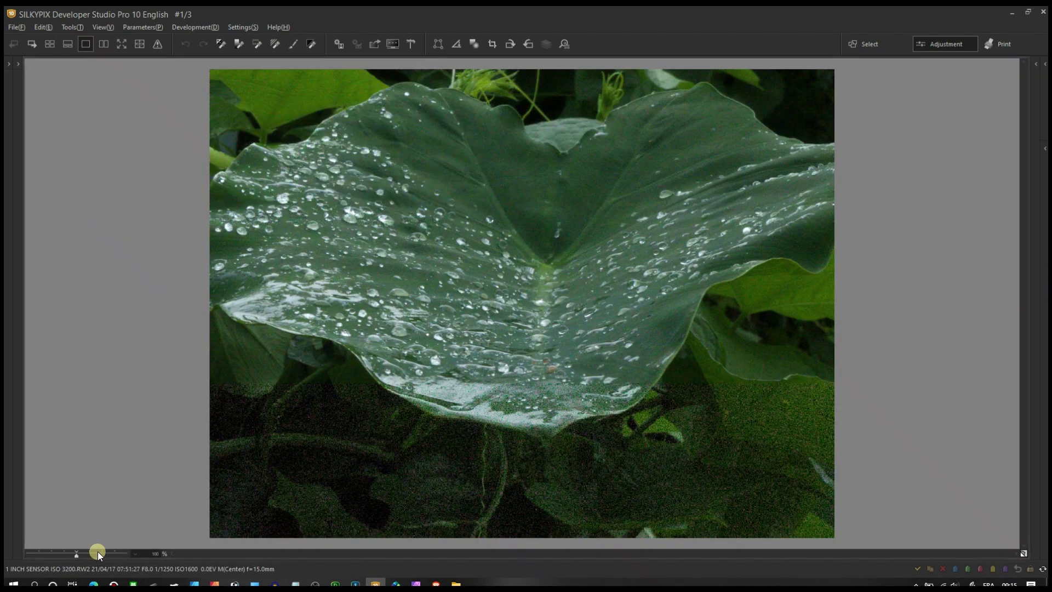
click(97, 551)
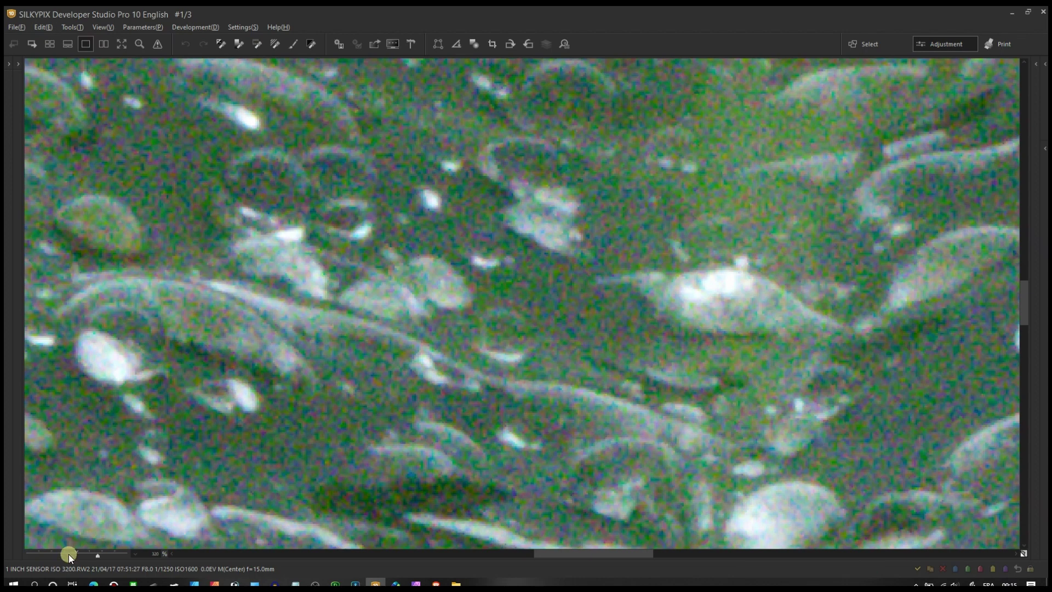
click(76, 551)
drag(246, 510, 539, 186)
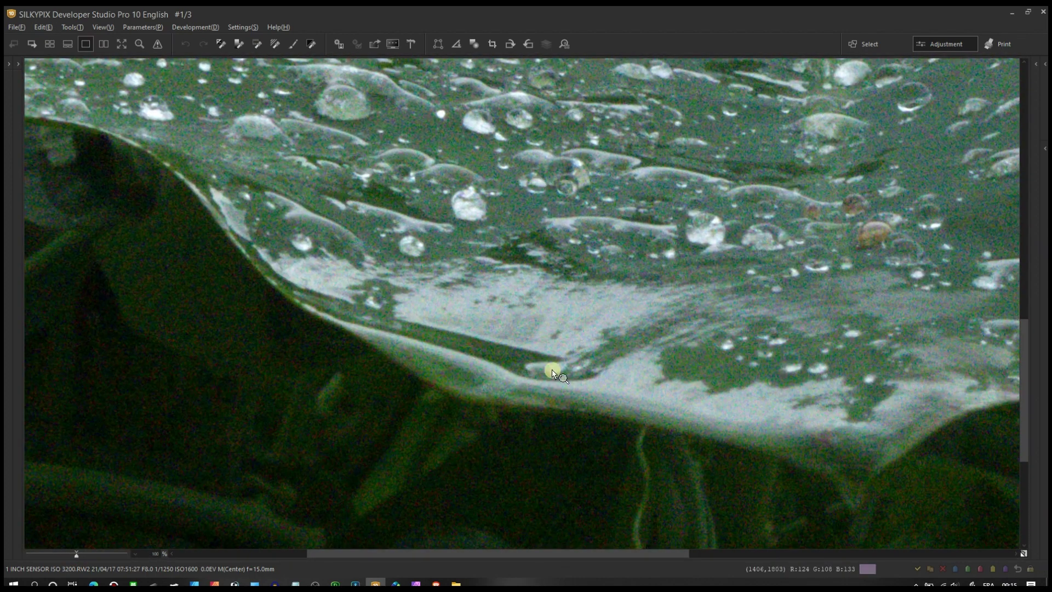
click(104, 44)
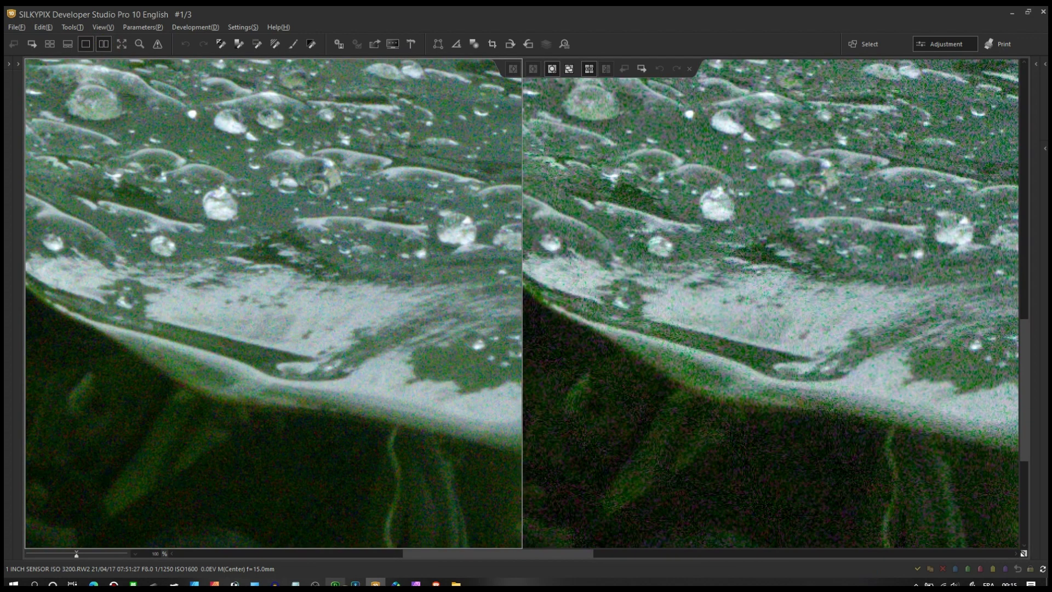